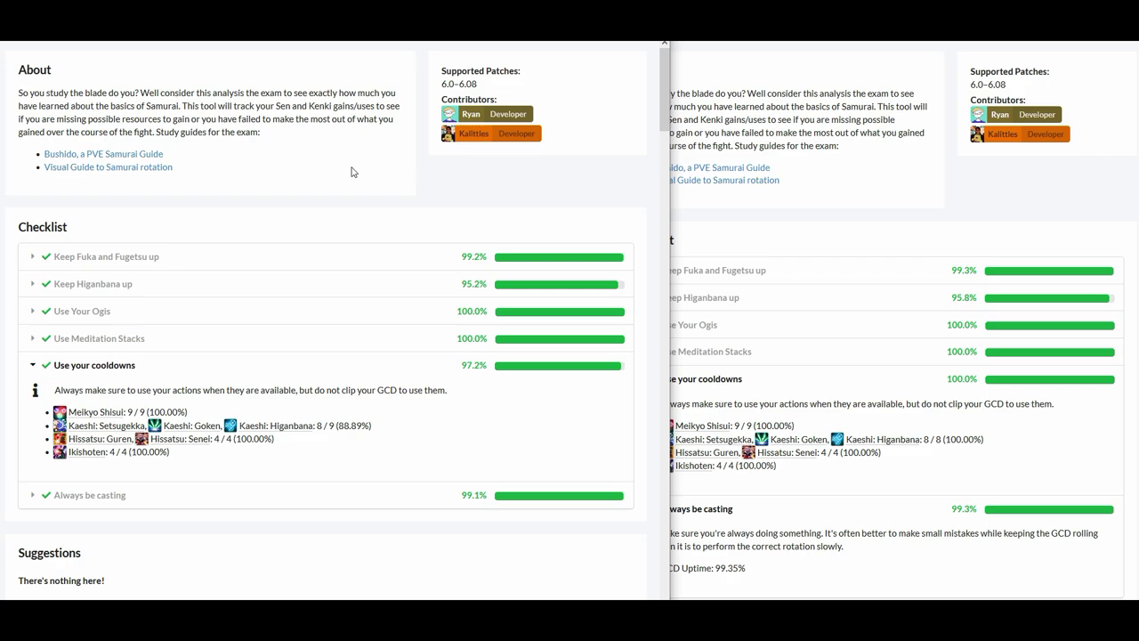
- Scroll both reports to the Meditation Stacks charts and bring the second report's window forward
{"action": "scroll", "coordinate": [352, 171], "scroll_direction": "down", "scroll_amount": 3}
{"action": "scroll", "coordinate": [852, 317], "scroll_direction": "down", "scroll_amount": 4}
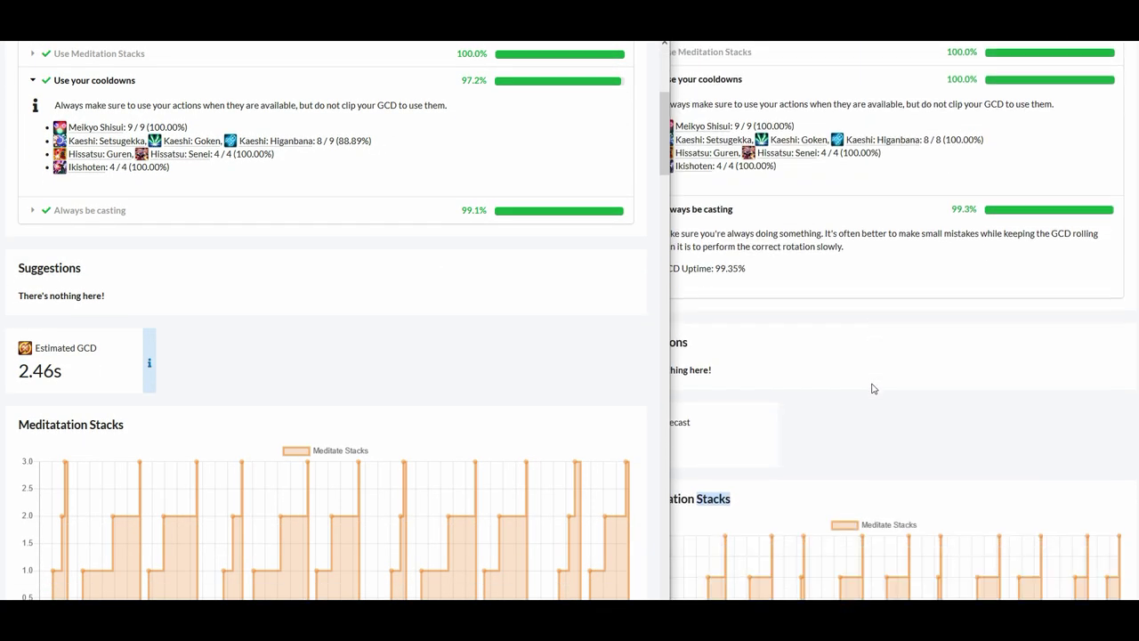
{"action": "left_click", "coordinate": [870, 389]}
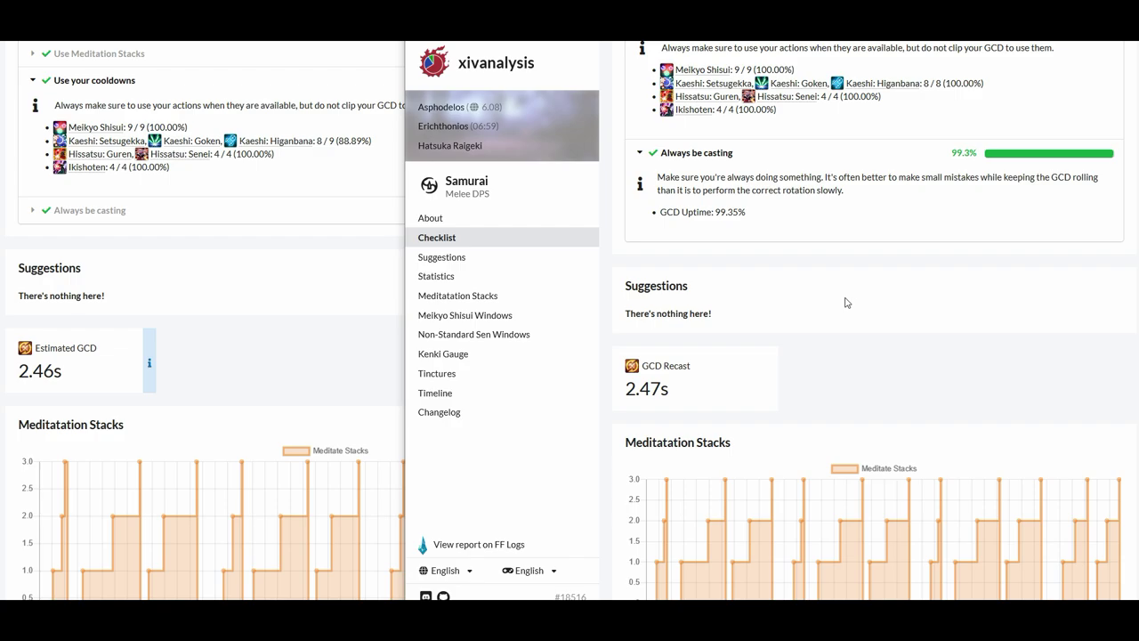
- Scroll both reports to their Meikyo Shisui Windows tables, each showing nine windows at 3/3 GCDs
{"action": "scroll", "coordinate": [298, 353], "scroll_direction": "down", "scroll_amount": 6}
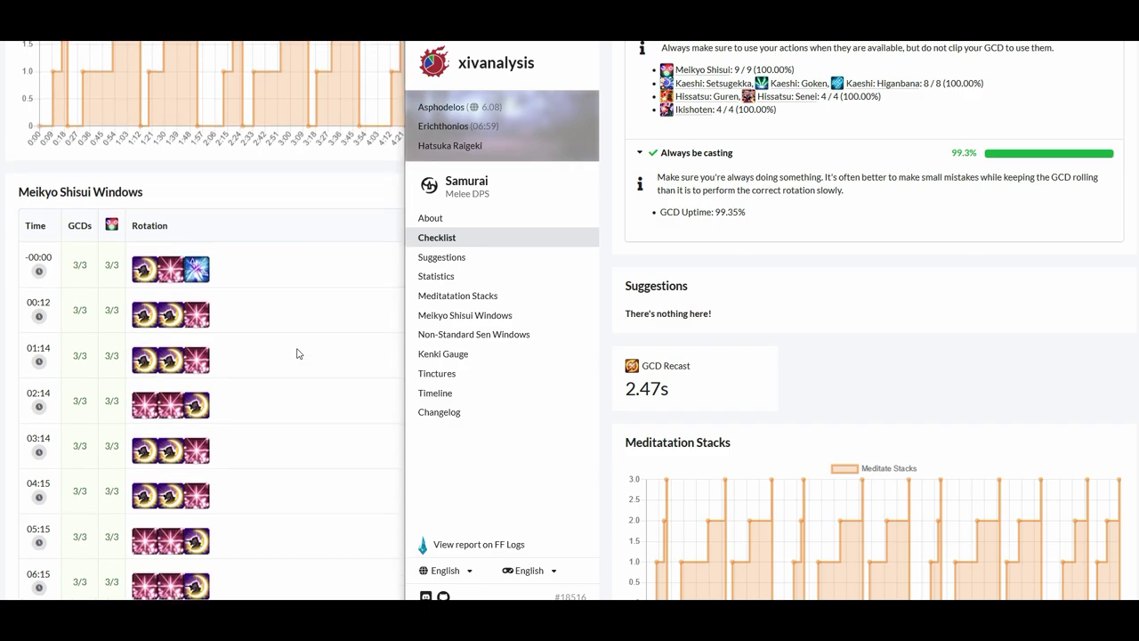
{"action": "scroll", "coordinate": [780, 348], "scroll_direction": "down", "scroll_amount": 6}
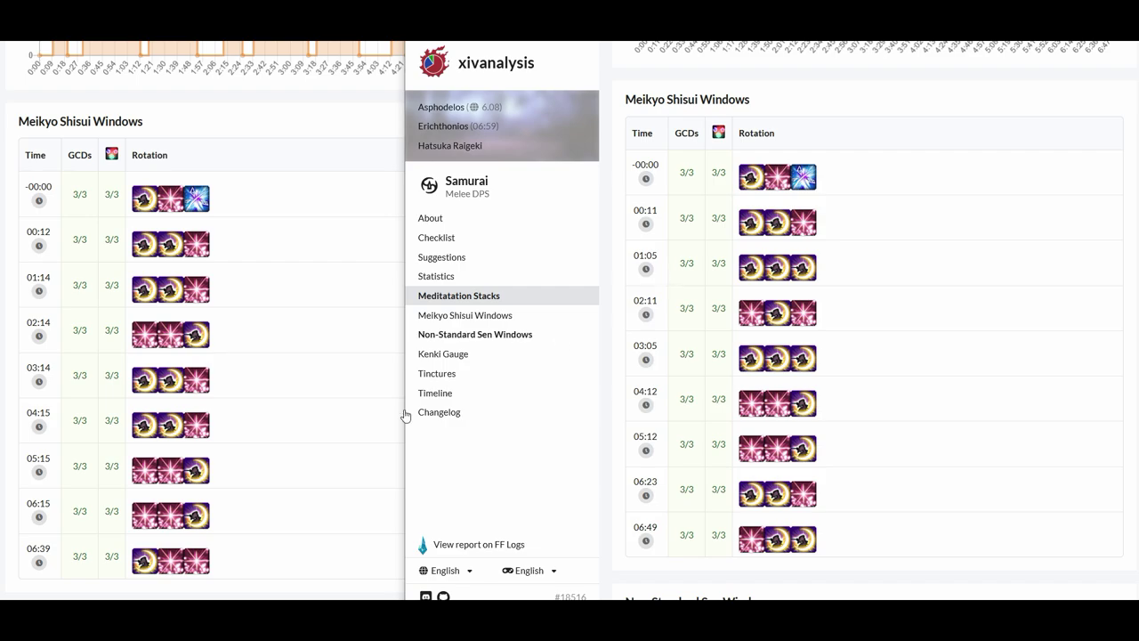
- Scroll past the Meikyo table to the Timeline, Non-Standard Sen Windows and Kenki Gauge sections
{"action": "scroll", "coordinate": [368, 428], "scroll_direction": "down", "scroll_amount": 5}
{"action": "scroll", "coordinate": [776, 431], "scroll_direction": "down", "scroll_amount": 5}
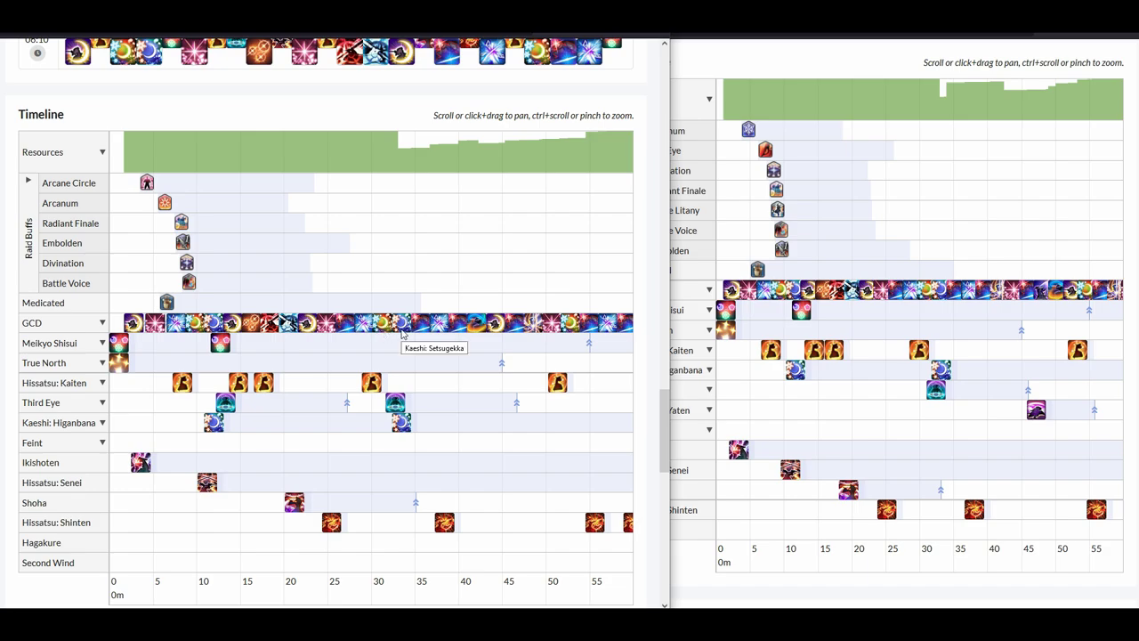
- Scroll both panes so each Timeline shows the fight's opening minute of raid buffs and cooldowns
{"action": "scroll", "coordinate": [957, 382], "scroll_direction": "down", "scroll_amount": 1}
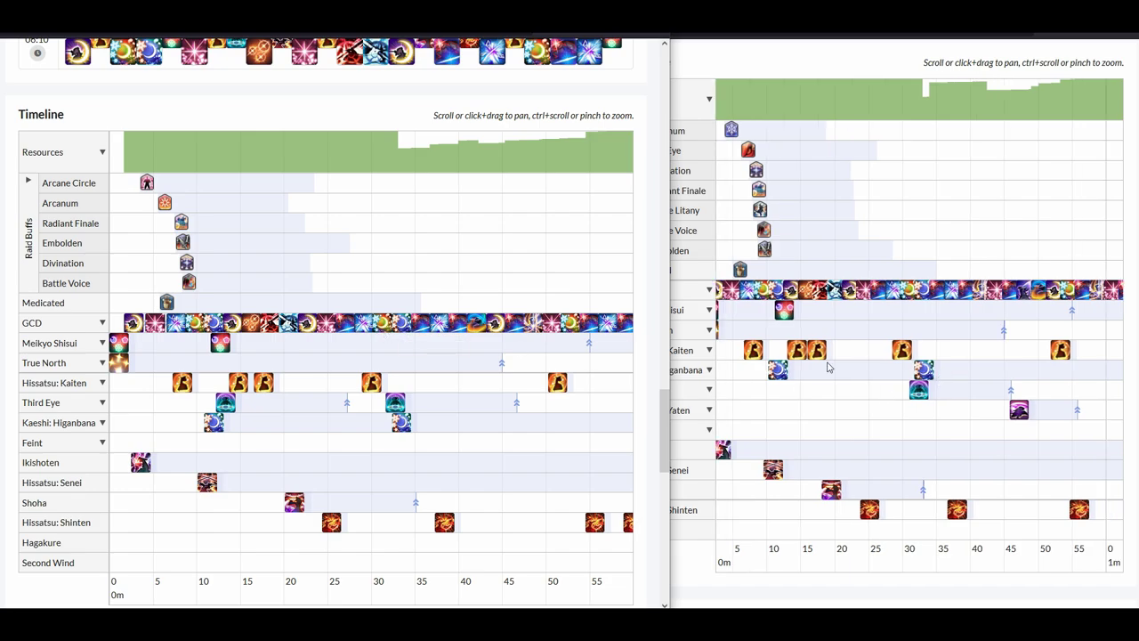
{"action": "scroll", "coordinate": [961, 293], "scroll_direction": "down", "scroll_amount": 2}
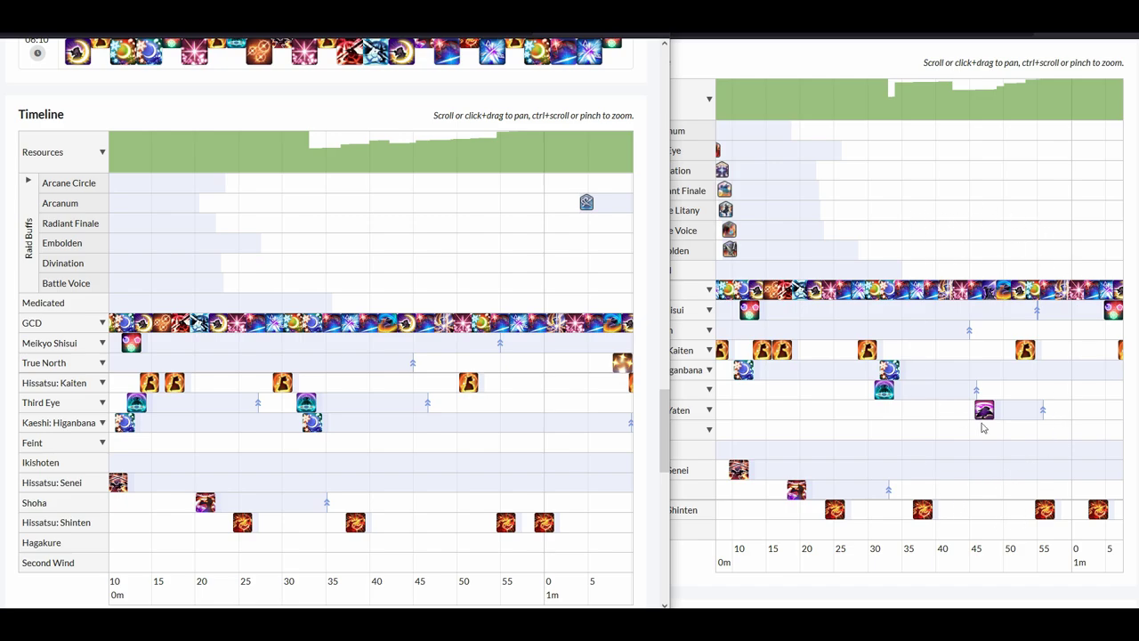
- Pan both Timelines forward to the one-minute window, where only an Arcanum buff appears
{"action": "scroll", "coordinate": [1007, 424], "scroll_direction": "right", "scroll_amount": 3}
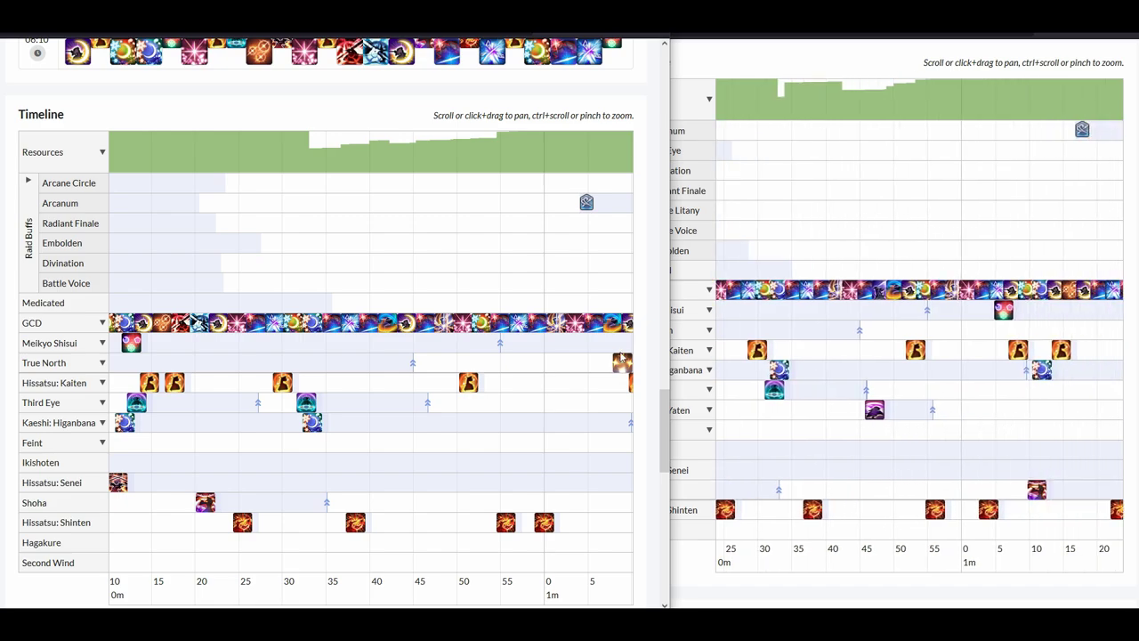
{"action": "scroll", "coordinate": [551, 337], "scroll_direction": "right", "scroll_amount": 5}
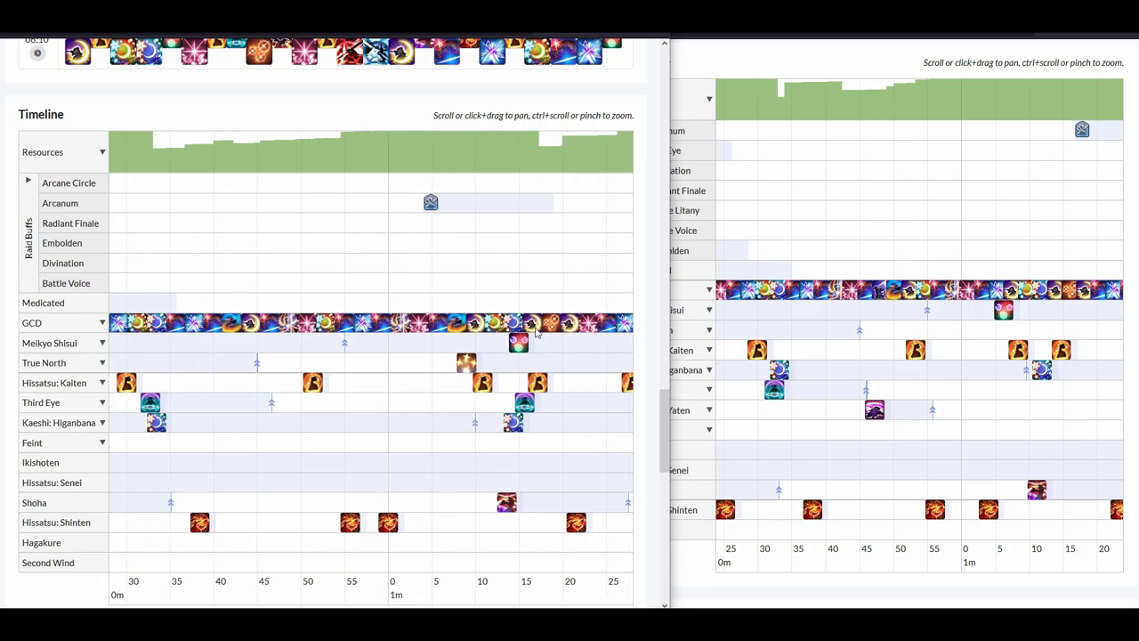
{"action": "scroll", "coordinate": [536, 331], "scroll_direction": "right", "scroll_amount": 1}
{"action": "scroll", "coordinate": [1037, 224], "scroll_direction": "right", "scroll_amount": 2}
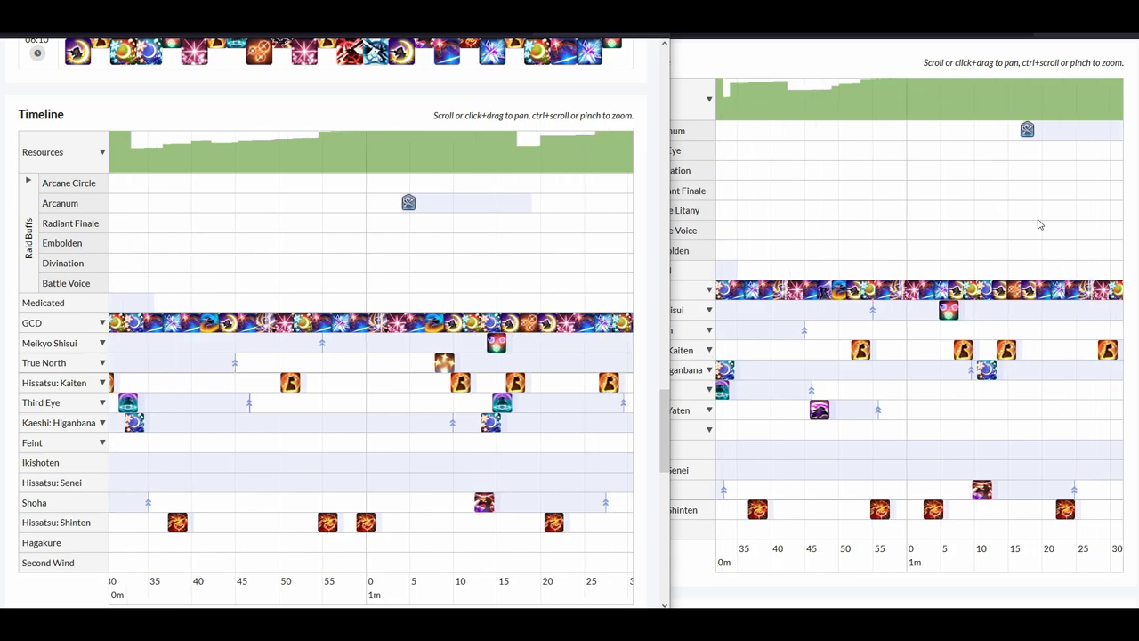
{"action": "scroll", "coordinate": [1037, 225], "scroll_direction": "right", "scroll_amount": 2}
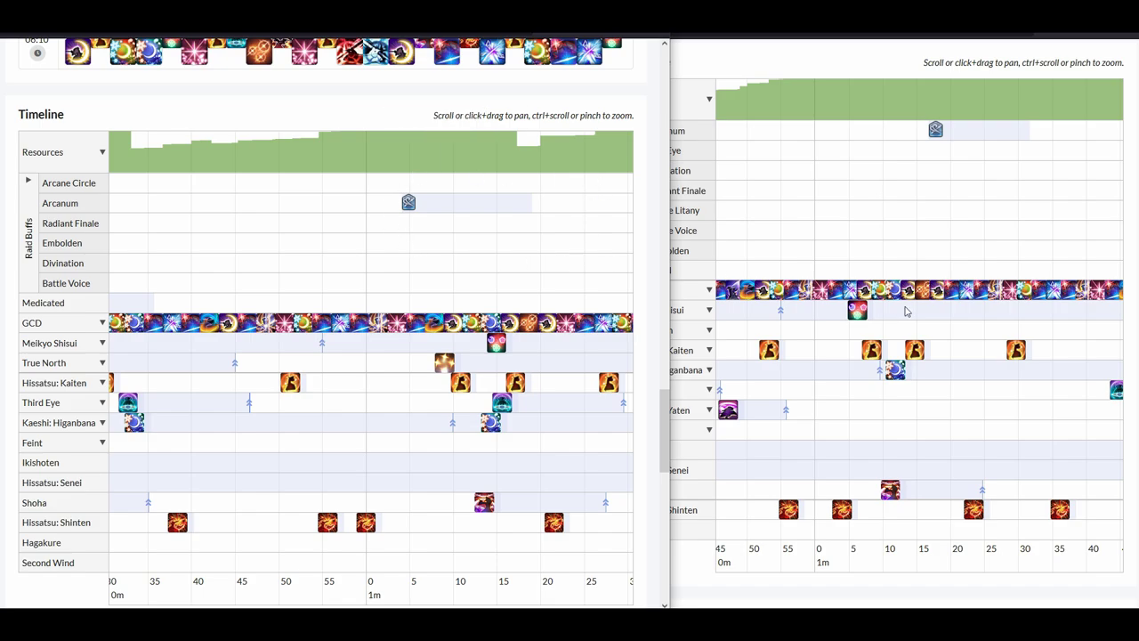
{"action": "scroll", "coordinate": [906, 311], "scroll_direction": "down", "scroll_amount": 4}
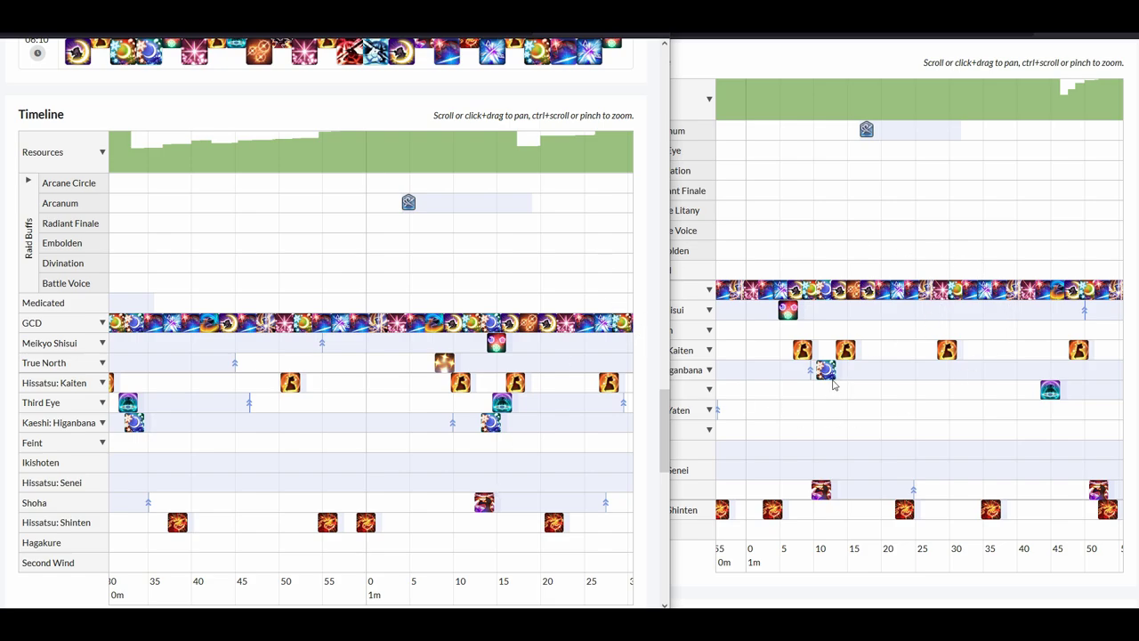
- Pan both Timelines to the two-minute burst with Arcane Circle, Radiant Finale, Embolden, Divination and Battle Voice
{"action": "scroll", "coordinate": [456, 402], "scroll_direction": "down", "scroll_amount": 5}
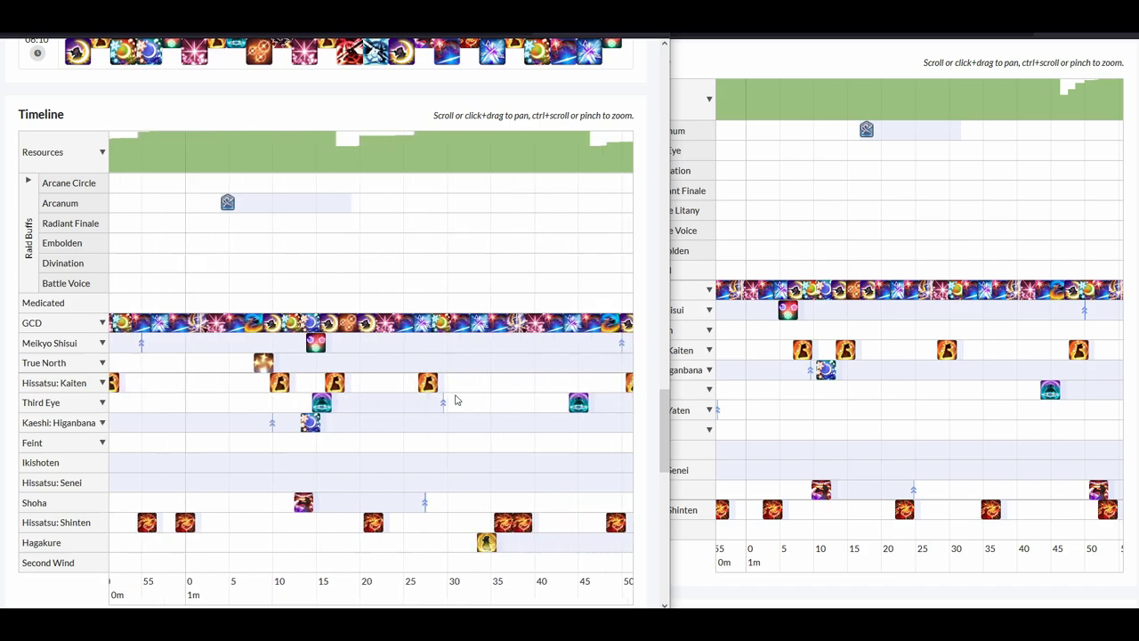
{"action": "scroll", "coordinate": [455, 402], "scroll_direction": "down", "scroll_amount": 3}
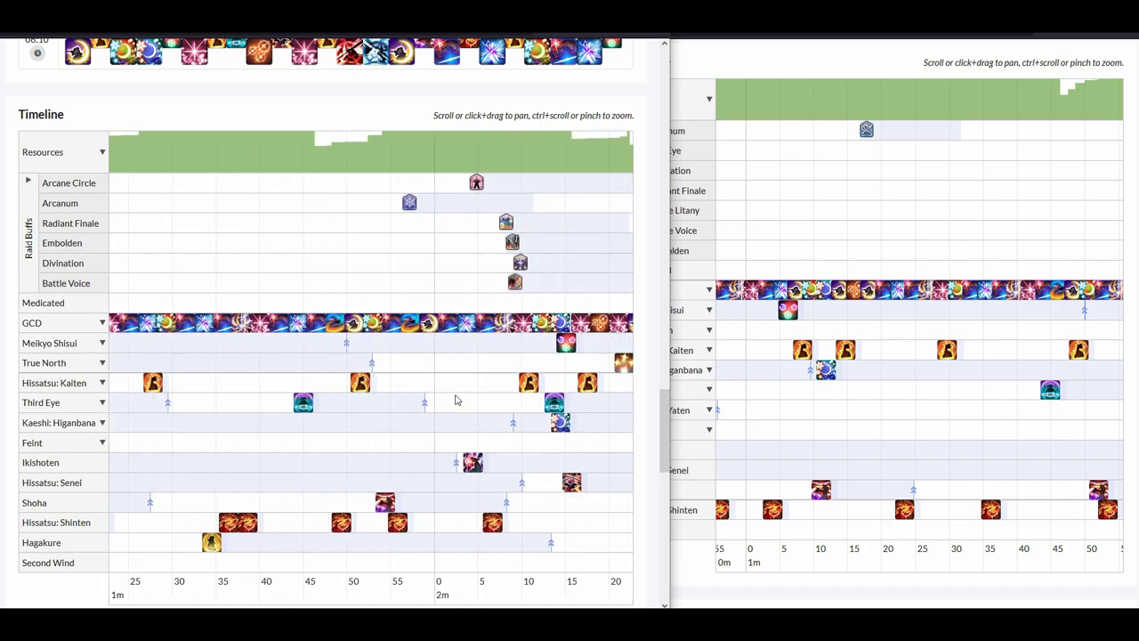
{"action": "scroll", "coordinate": [829, 380], "scroll_direction": "down", "scroll_amount": 1}
{"action": "scroll", "coordinate": [830, 380], "scroll_direction": "down", "scroll_amount": 4}
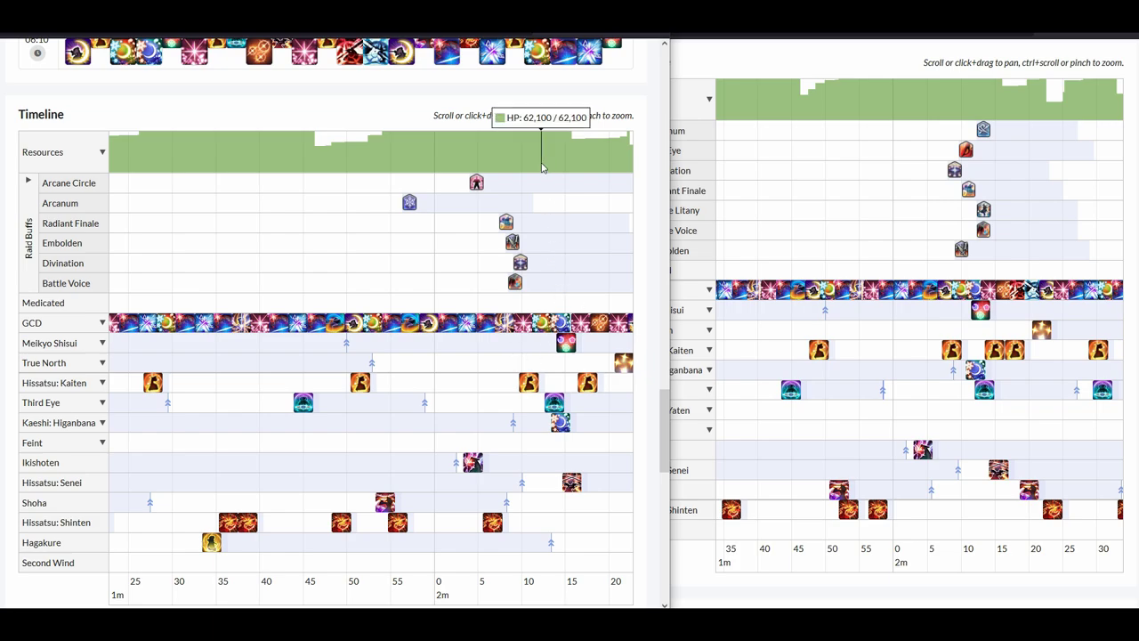
{"action": "scroll", "coordinate": [555, 279], "scroll_direction": "down", "scroll_amount": 2}
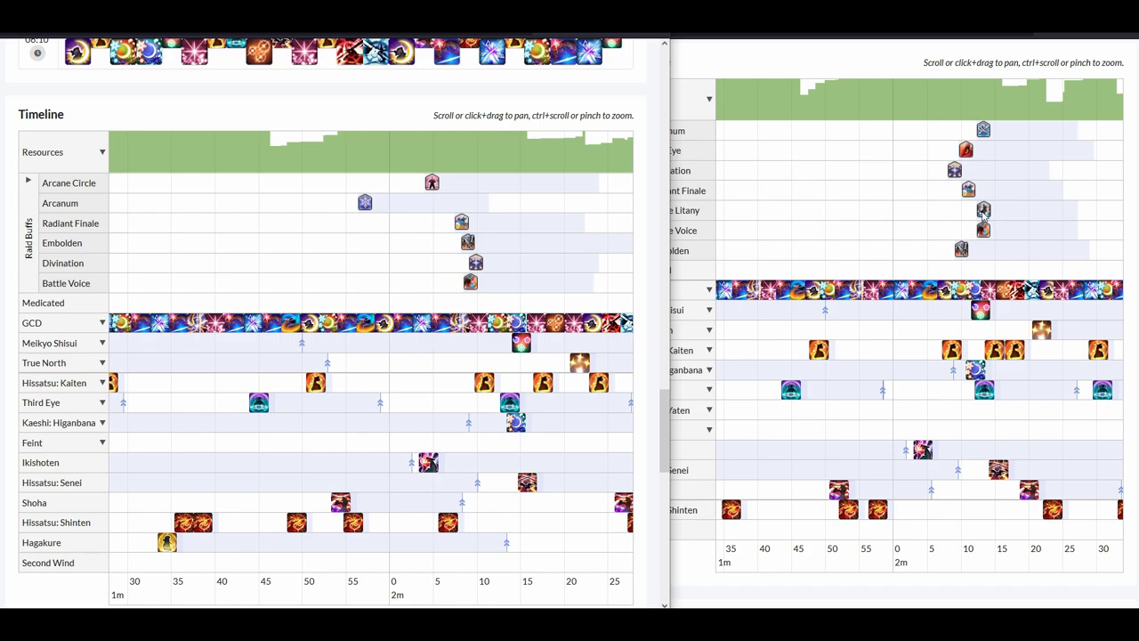
{"action": "scroll", "coordinate": [1006, 252], "scroll_direction": "down", "scroll_amount": 1}
{"action": "scroll", "coordinate": [1006, 252], "scroll_direction": "down", "scroll_amount": 1}
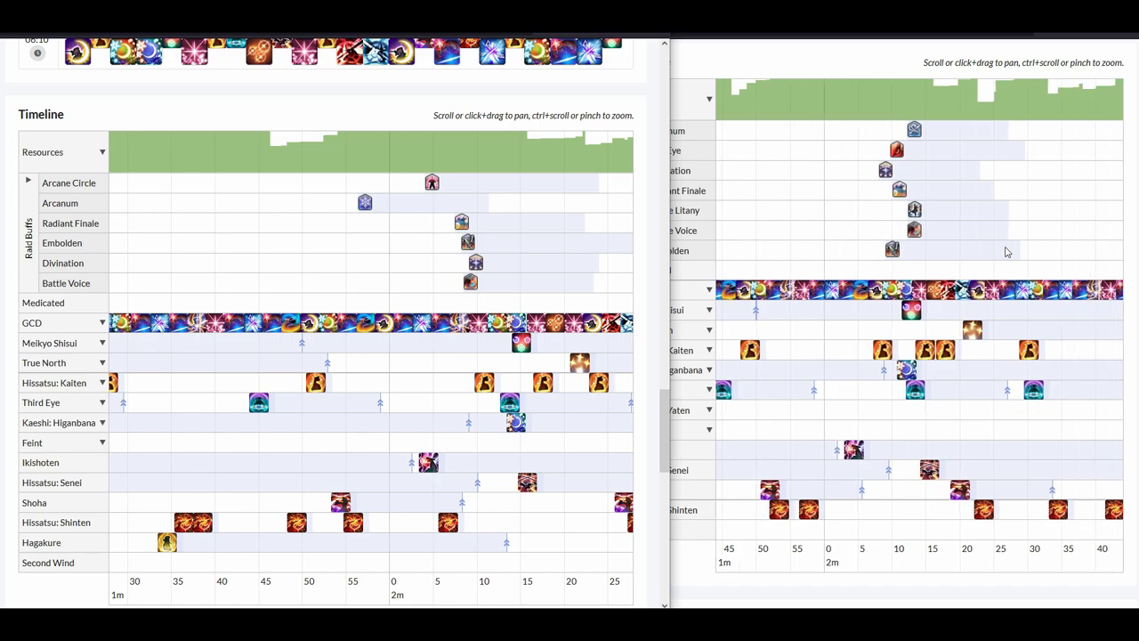
{"action": "scroll", "coordinate": [1005, 252], "scroll_direction": "down", "scroll_amount": 2}
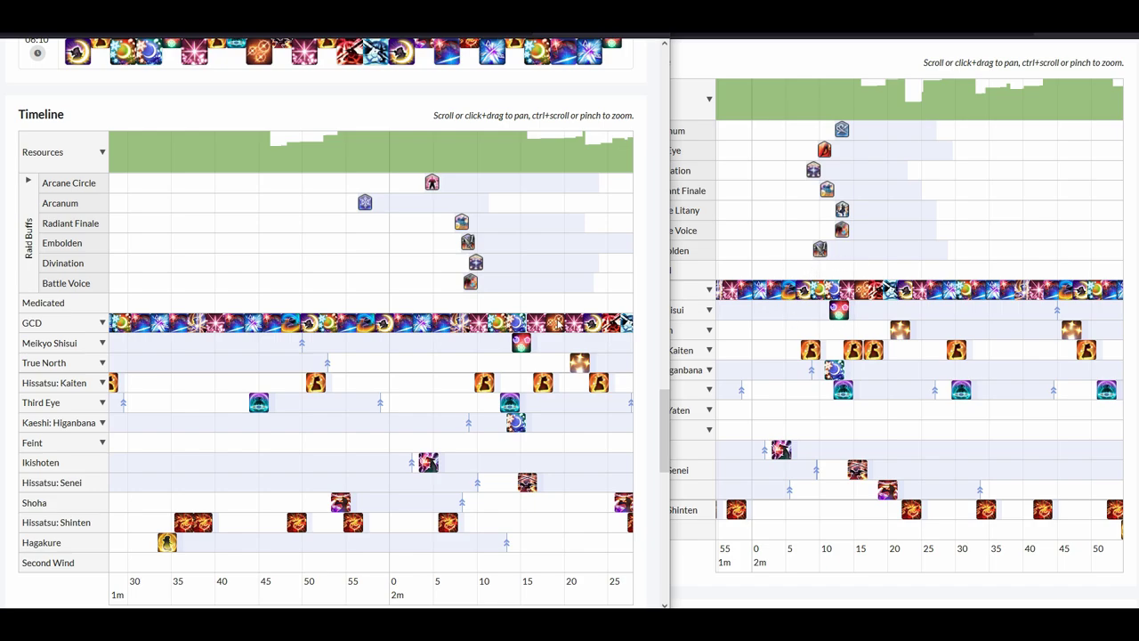
{"action": "scroll", "coordinate": [558, 323], "scroll_direction": "down", "scroll_amount": 5}
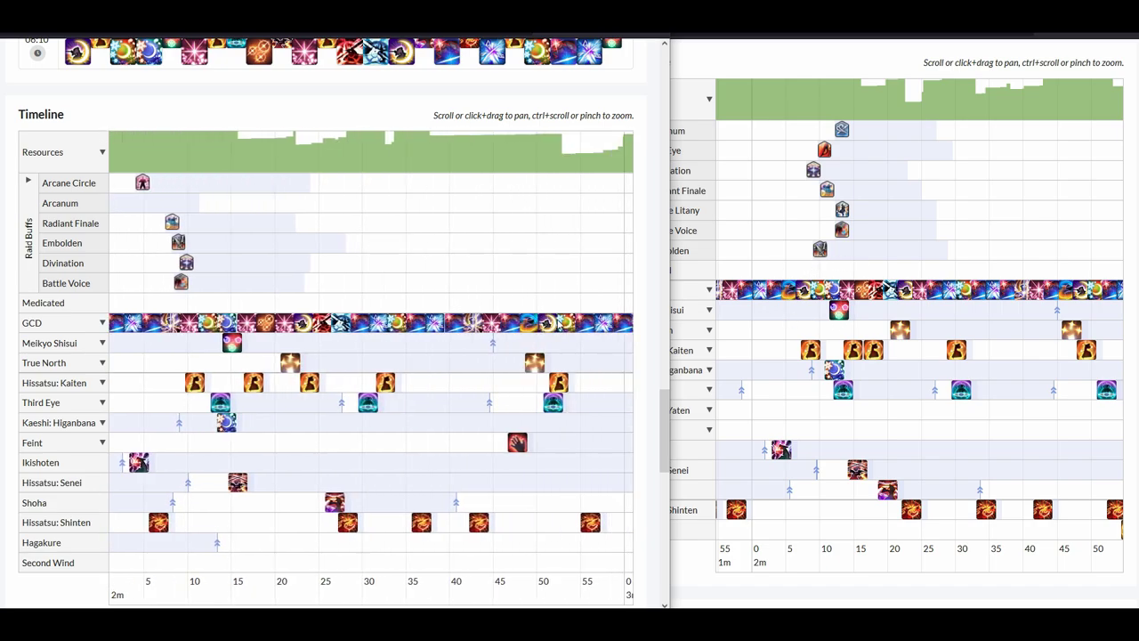
- Pan both Timelines past the three-minute mark, showing Arcanum buffs near 3m03 and 3m20
{"action": "scroll", "coordinate": [558, 324], "scroll_direction": "down", "scroll_amount": 3}
{"action": "scroll", "coordinate": [851, 359], "scroll_direction": "down", "scroll_amount": 5}
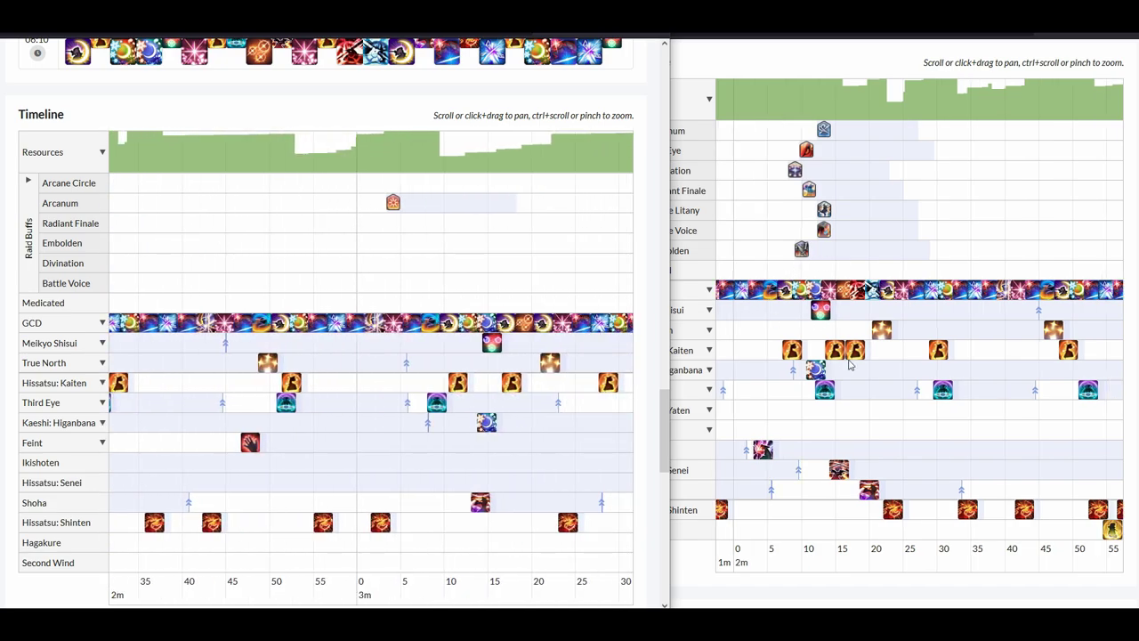
{"action": "scroll", "coordinate": [852, 359], "scroll_direction": "down", "scroll_amount": 2}
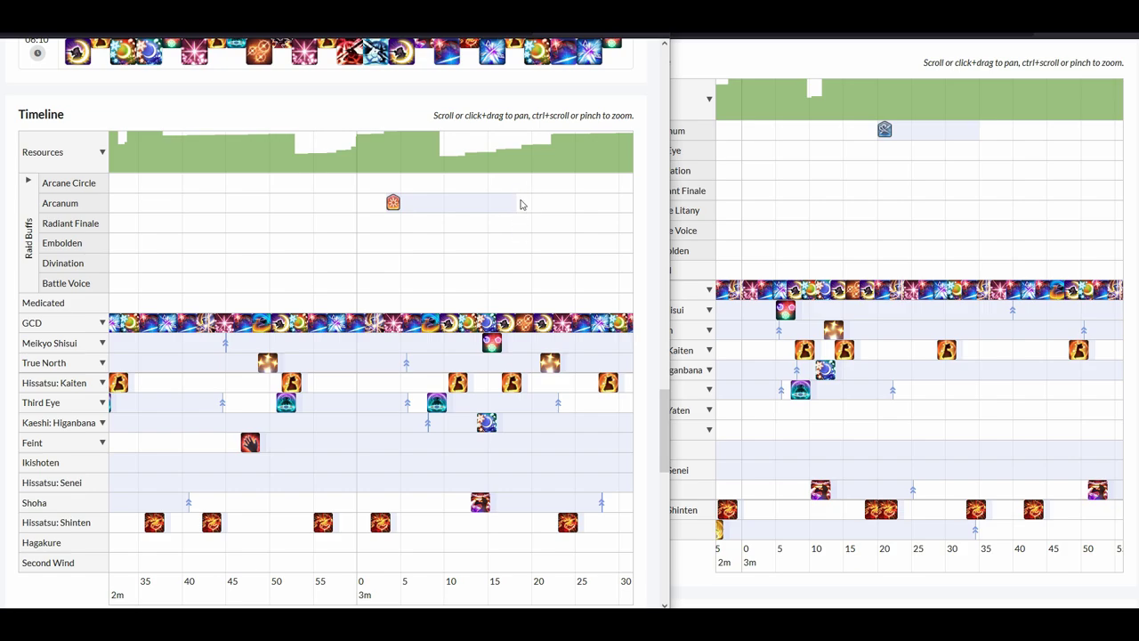
{"action": "left_click_drag", "start_coordinate": [1052, 335], "coordinate": [1018, 340]}
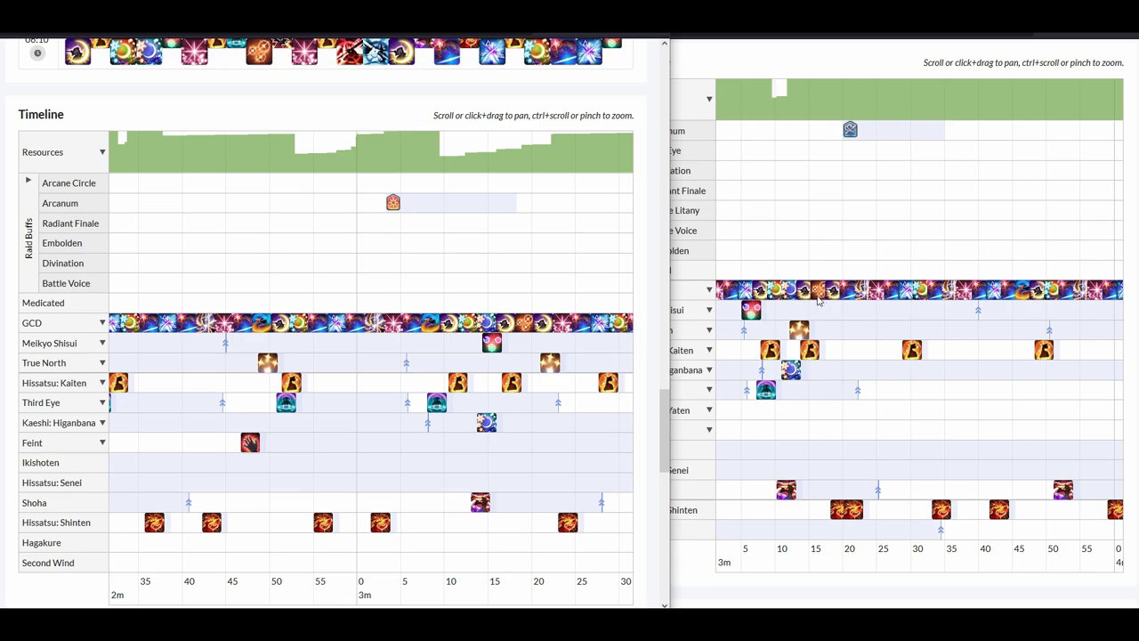
- Pan both Timelines to the four-minute burst, with raid buffs clustered around 4m03–4m17
{"action": "scroll", "coordinate": [395, 331], "scroll_direction": "right", "scroll_amount": 10}
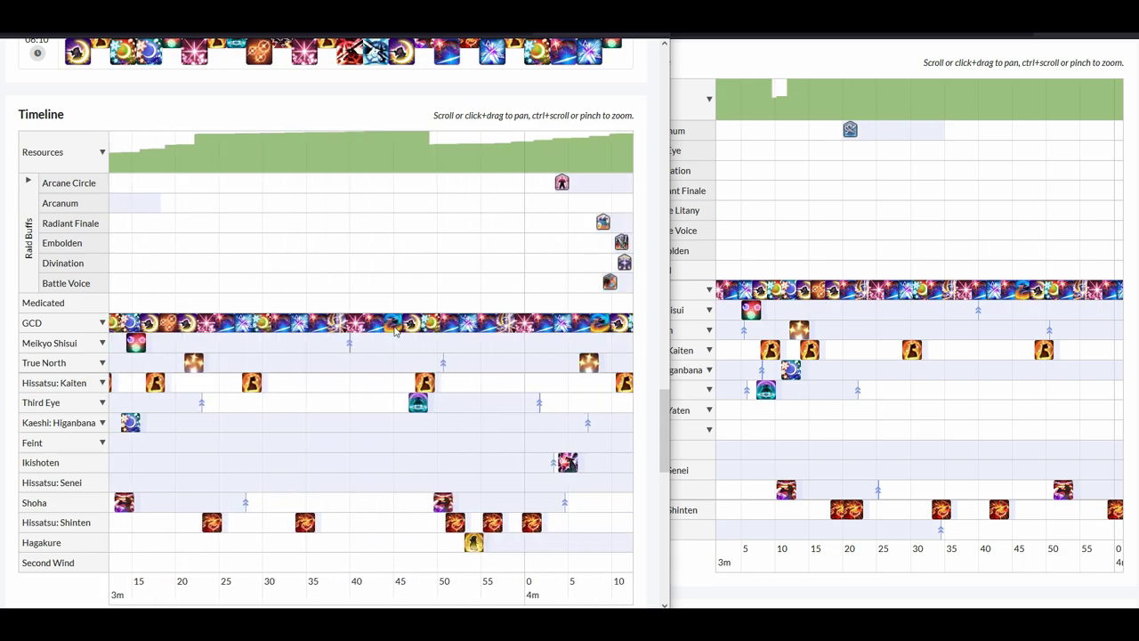
{"action": "scroll", "coordinate": [389, 331], "scroll_direction": "right", "scroll_amount": 5}
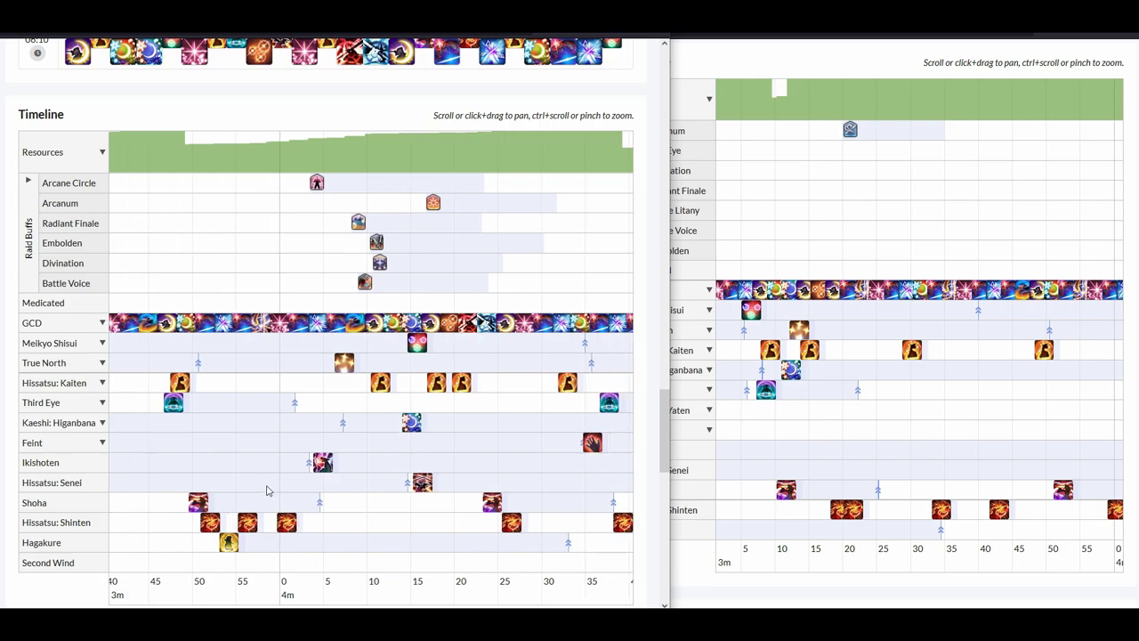
{"action": "scroll", "coordinate": [954, 413], "scroll_direction": "right", "scroll_amount": 6}
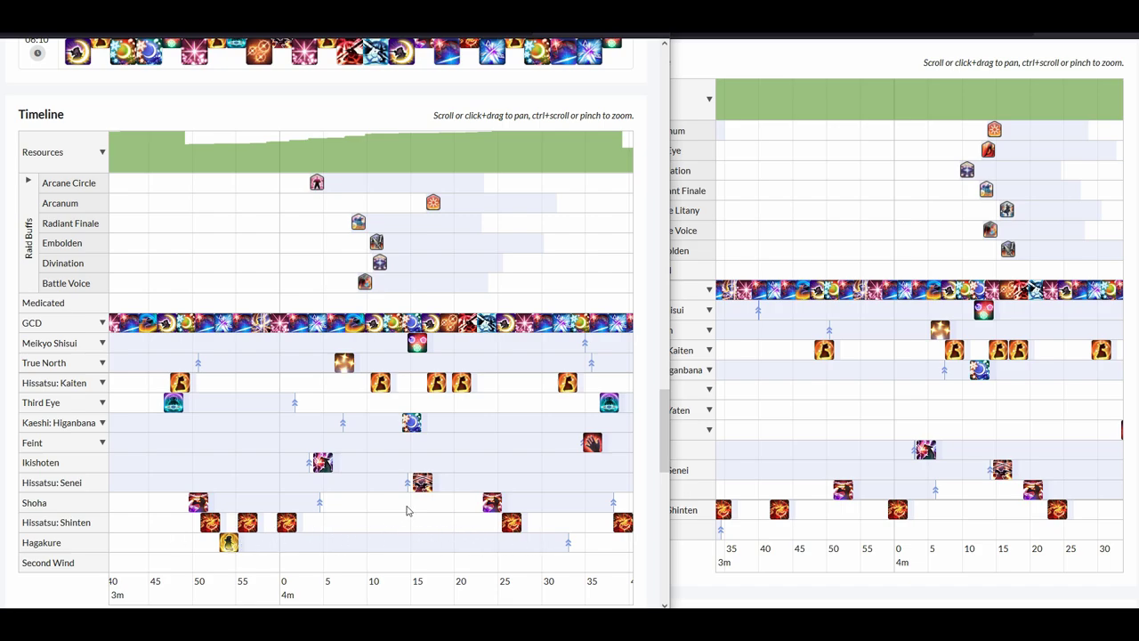
{"action": "scroll", "coordinate": [407, 510], "scroll_direction": "down", "scroll_amount": 1}
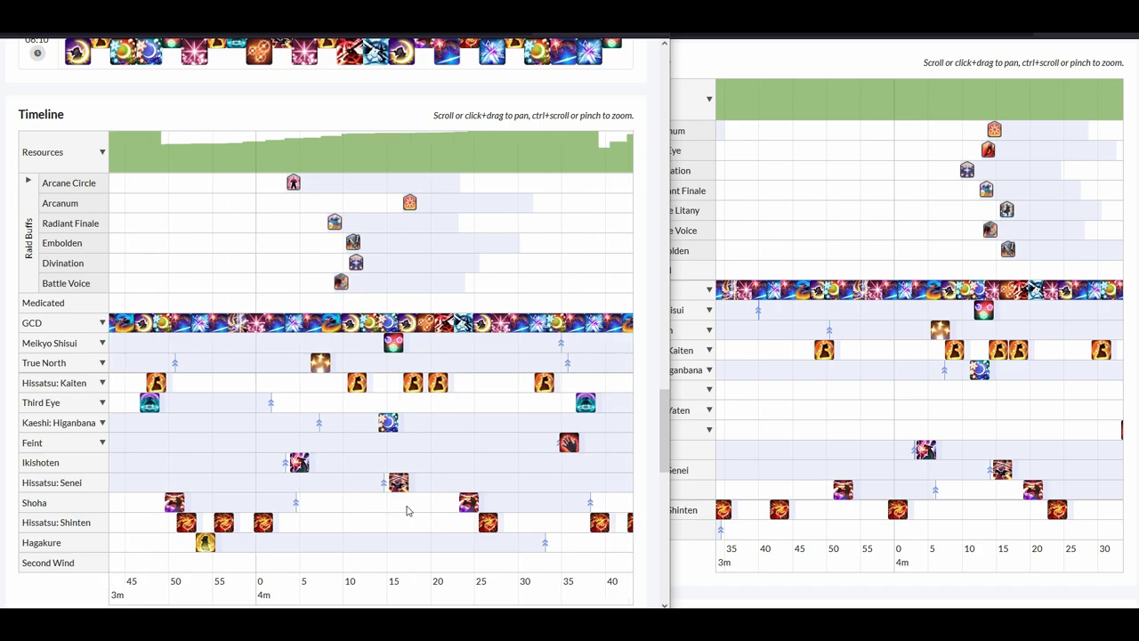
{"action": "scroll", "coordinate": [407, 510], "scroll_direction": "down", "scroll_amount": 3}
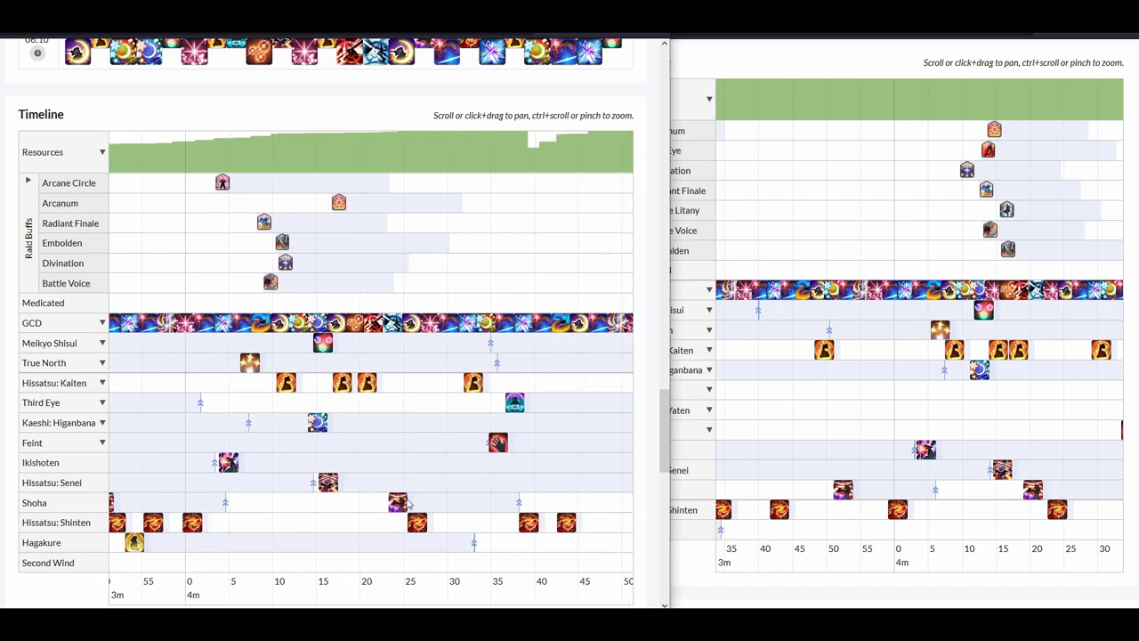
{"action": "scroll", "coordinate": [1015, 402], "scroll_direction": "down", "scroll_amount": 5}
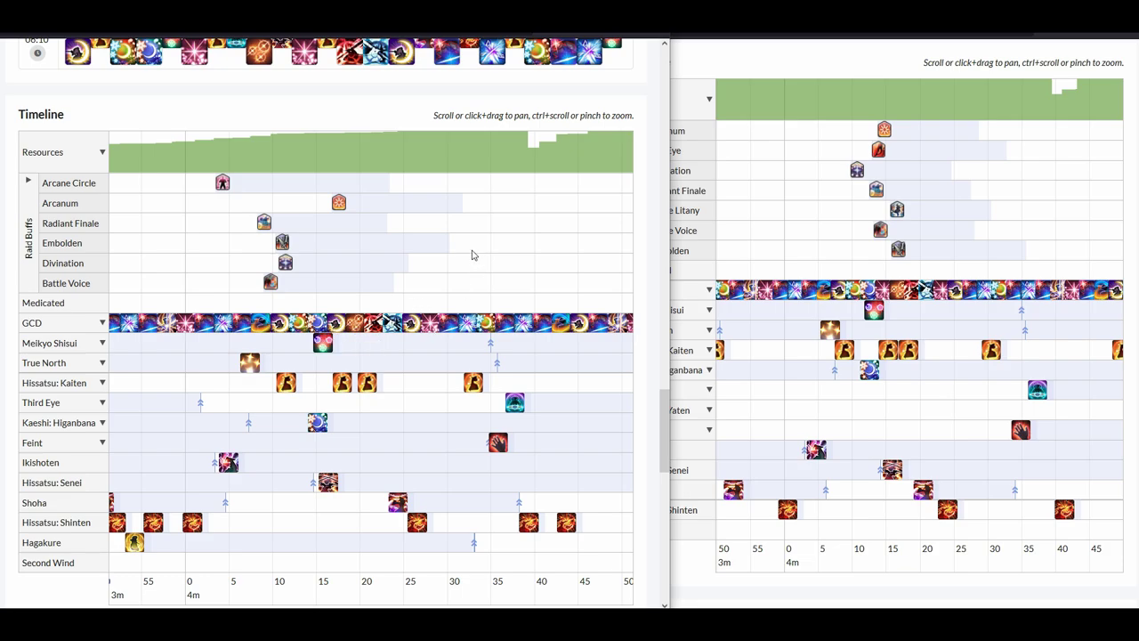
- Pan both Timelines to the 4m50–5m50 stretch, where only the second report has an Arcanum near 5m12
{"action": "scroll", "coordinate": [379, 316], "scroll_direction": "down", "scroll_amount": 2}
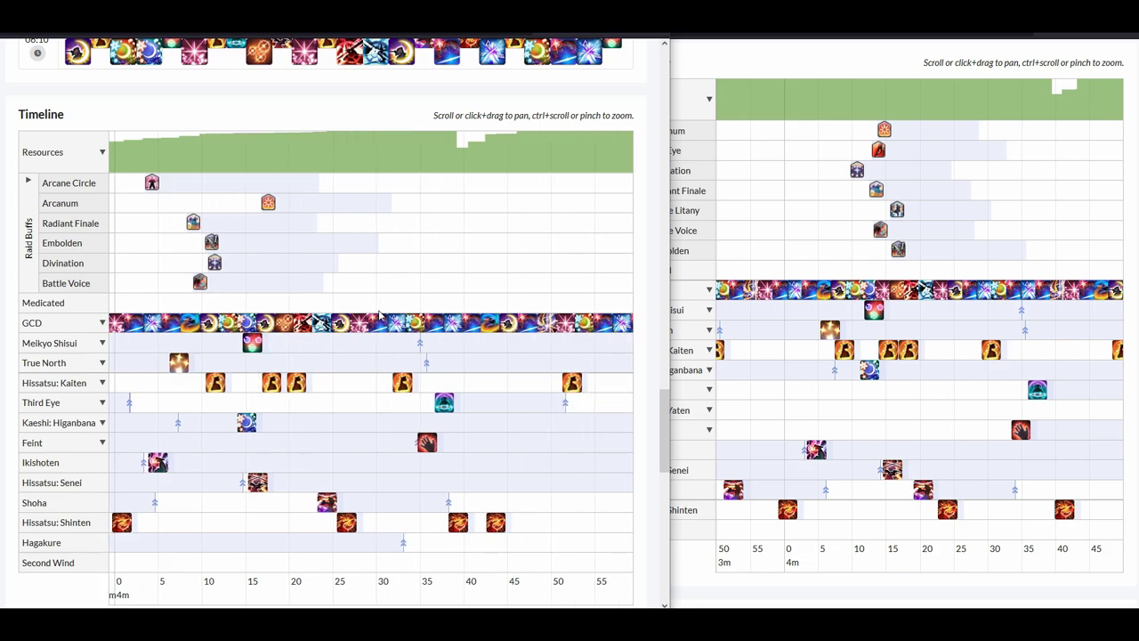
{"action": "scroll", "coordinate": [379, 316], "scroll_direction": "down", "scroll_amount": 10}
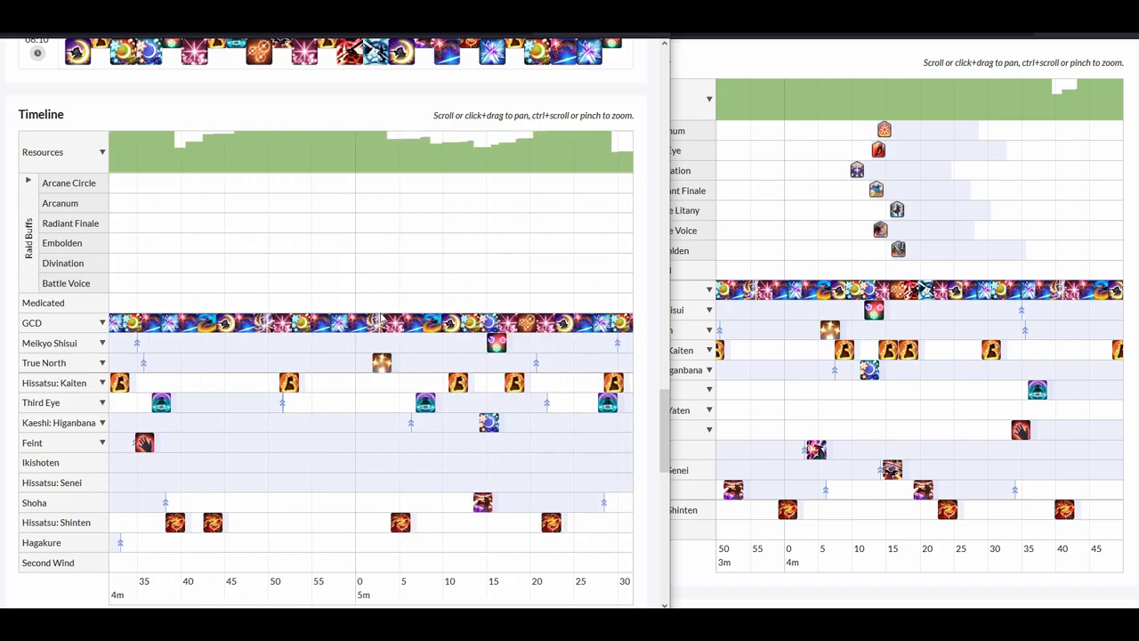
{"action": "scroll", "coordinate": [380, 315], "scroll_direction": "down", "scroll_amount": 2}
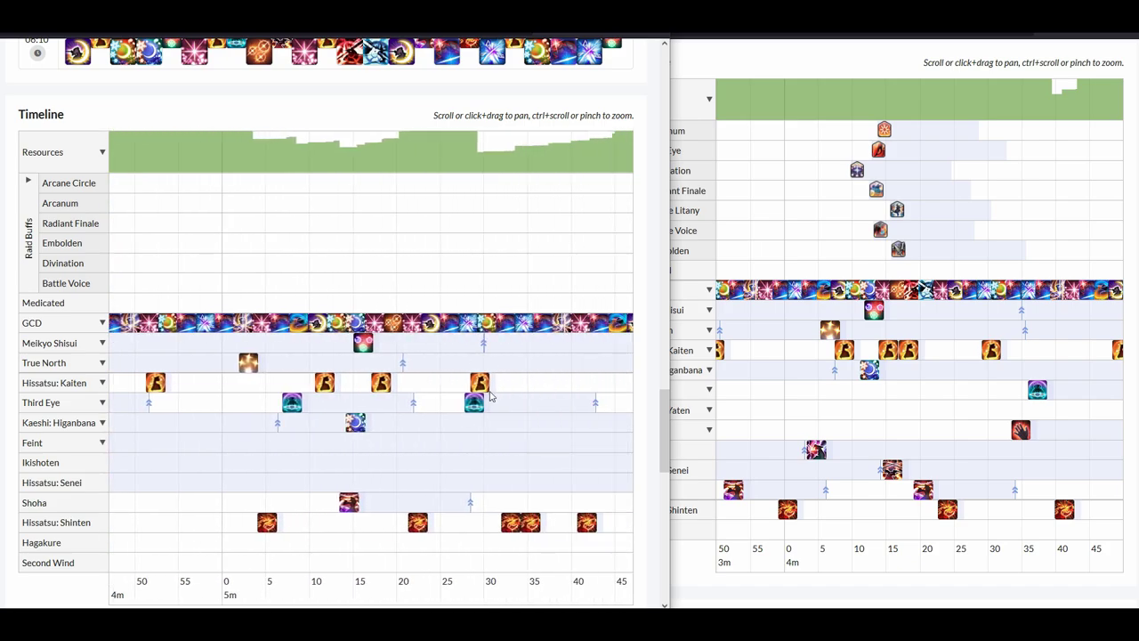
{"action": "scroll", "coordinate": [490, 397], "scroll_direction": "down", "scroll_amount": 2}
{"action": "scroll", "coordinate": [893, 375], "scroll_direction": "down", "scroll_amount": 6}
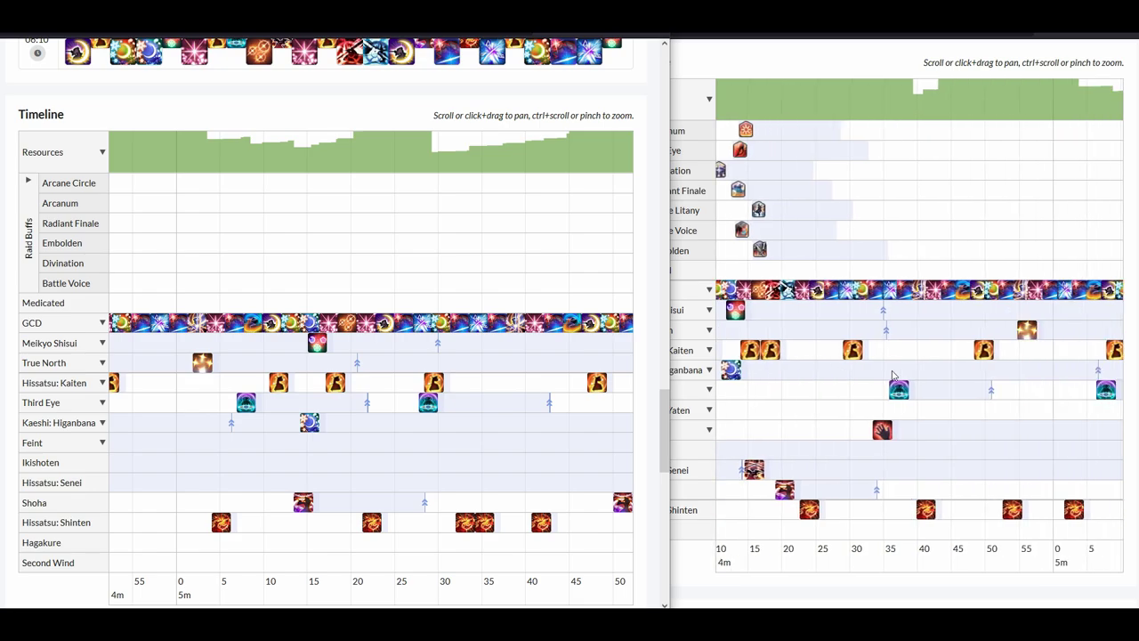
{"action": "scroll", "coordinate": [893, 374], "scroll_direction": "down", "scroll_amount": 10}
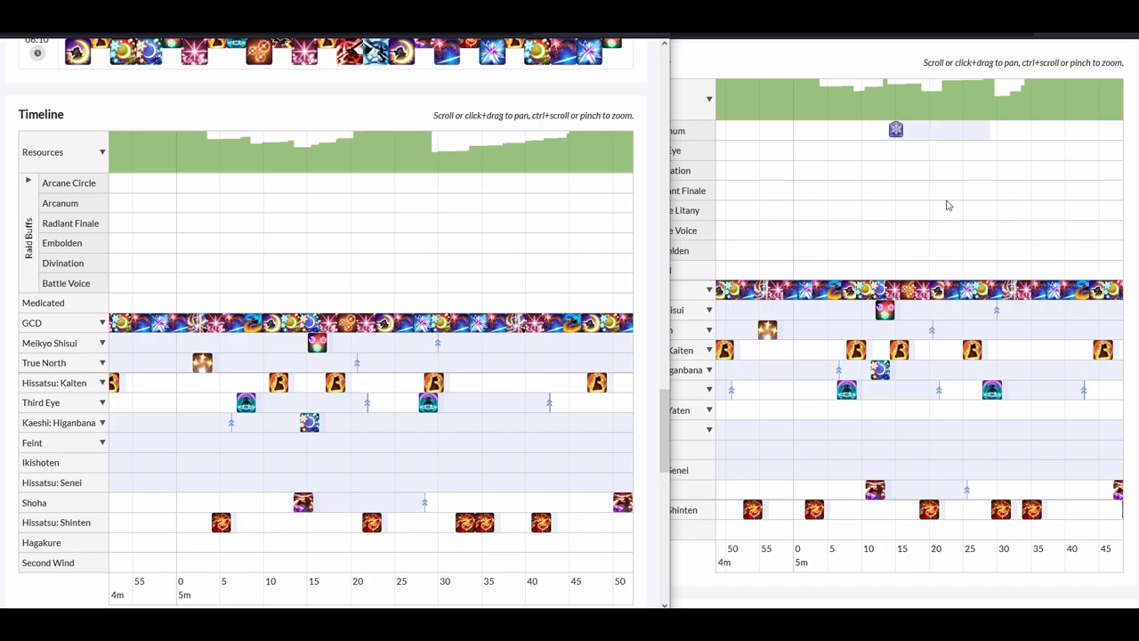
- Pan both Timelines to the six-minute burst, with raid buffs, Arcanum and Medicated around 6m04–6m15
{"action": "scroll", "coordinate": [505, 327], "scroll_direction": "down", "scroll_amount": 6}
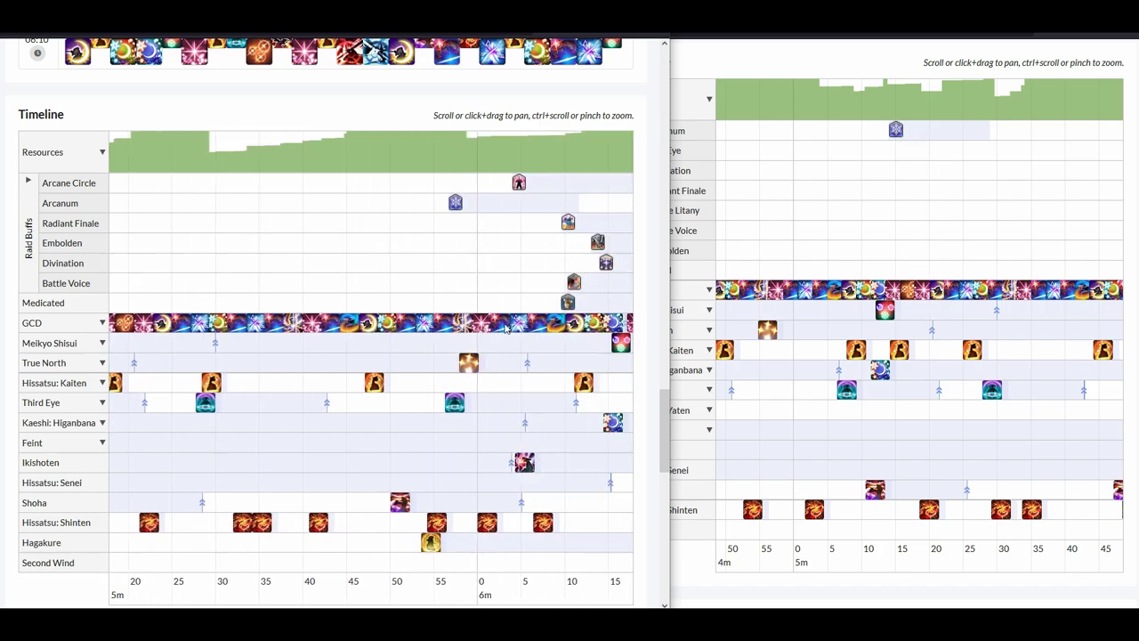
{"action": "scroll", "coordinate": [504, 327], "scroll_direction": "down", "scroll_amount": 2}
{"action": "scroll", "coordinate": [881, 341], "scroll_direction": "down", "scroll_amount": 12}
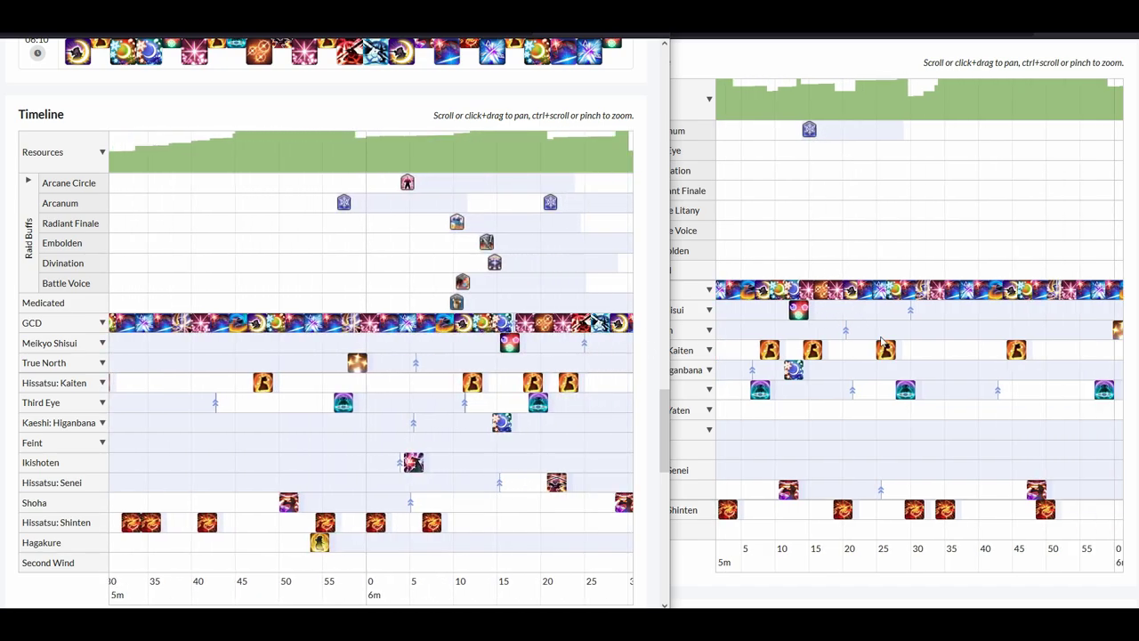
{"action": "scroll", "coordinate": [881, 340], "scroll_direction": "down", "scroll_amount": 4}
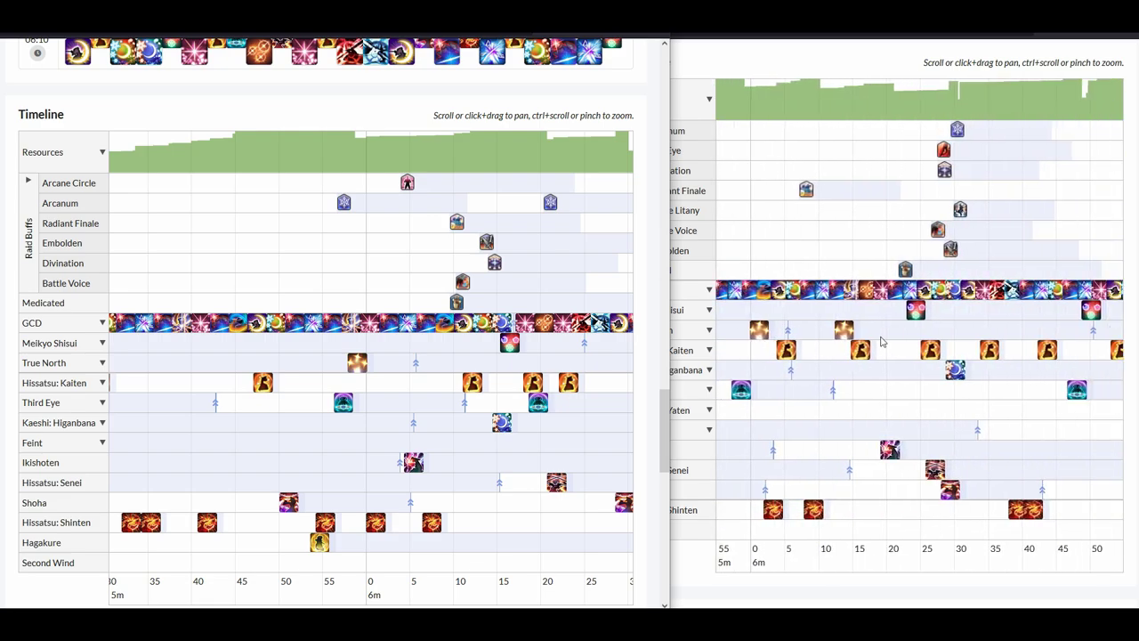
{"action": "scroll", "coordinate": [881, 341], "scroll_direction": "down", "scroll_amount": 1}
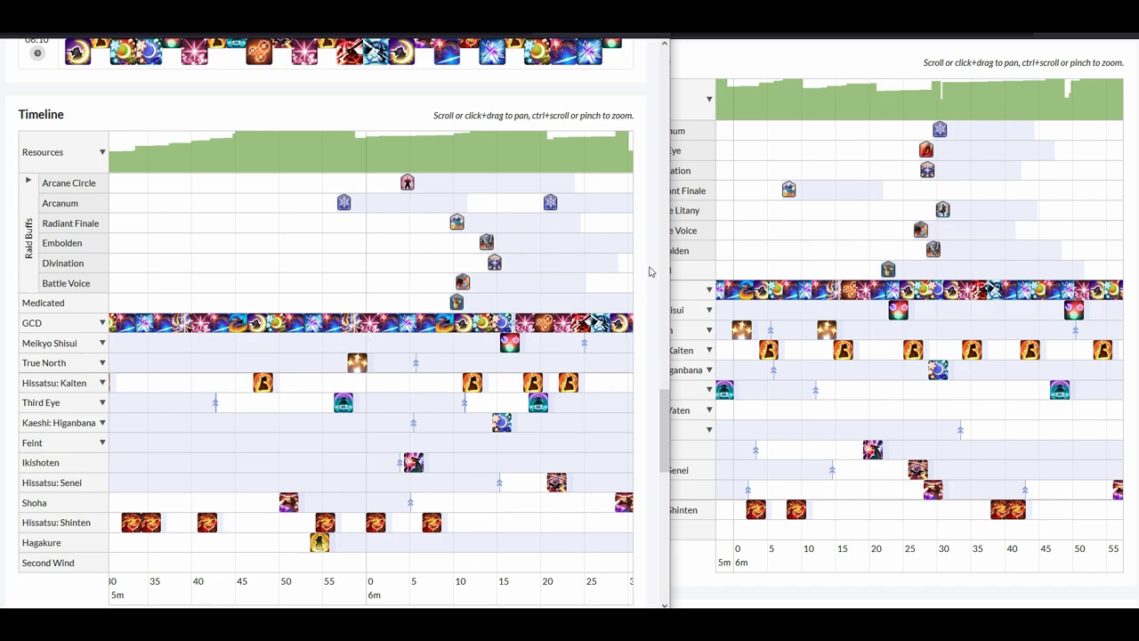
{"action": "scroll", "coordinate": [523, 343], "scroll_direction": "down", "scroll_amount": 2}
{"action": "scroll", "coordinate": [971, 250], "scroll_direction": "down", "scroll_amount": 1}
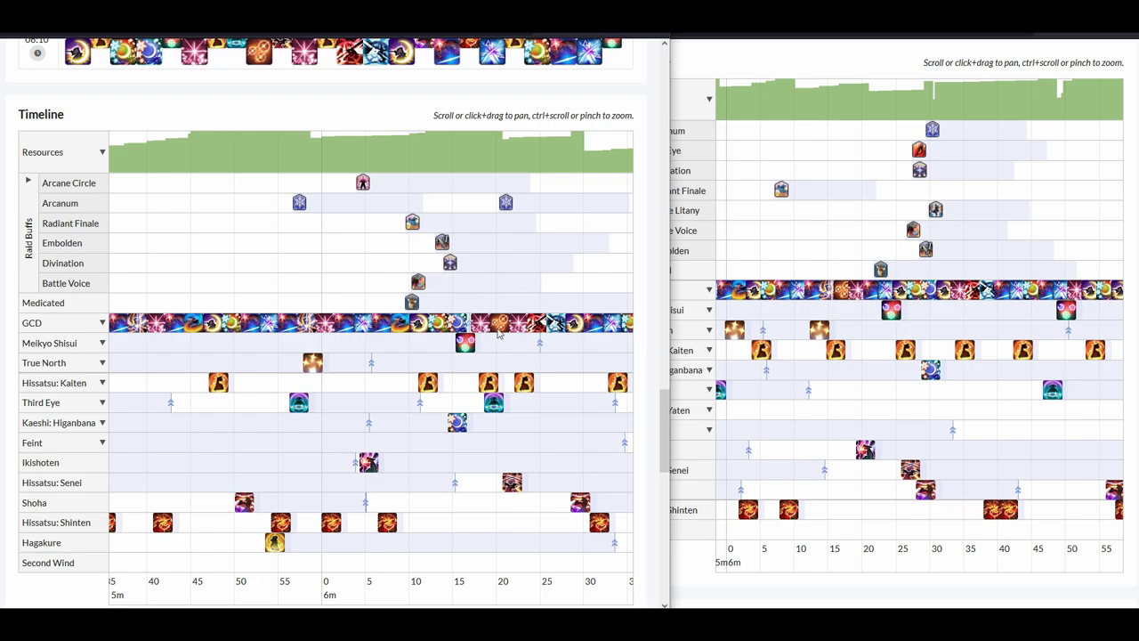
- Pan the first report's timeline to about 6m15–7m12, showing Arcanum near 6m20 and Second Wind near 6m47
{"action": "left_click_drag", "start_coordinate": [552, 327], "coordinate": [489, 336]}
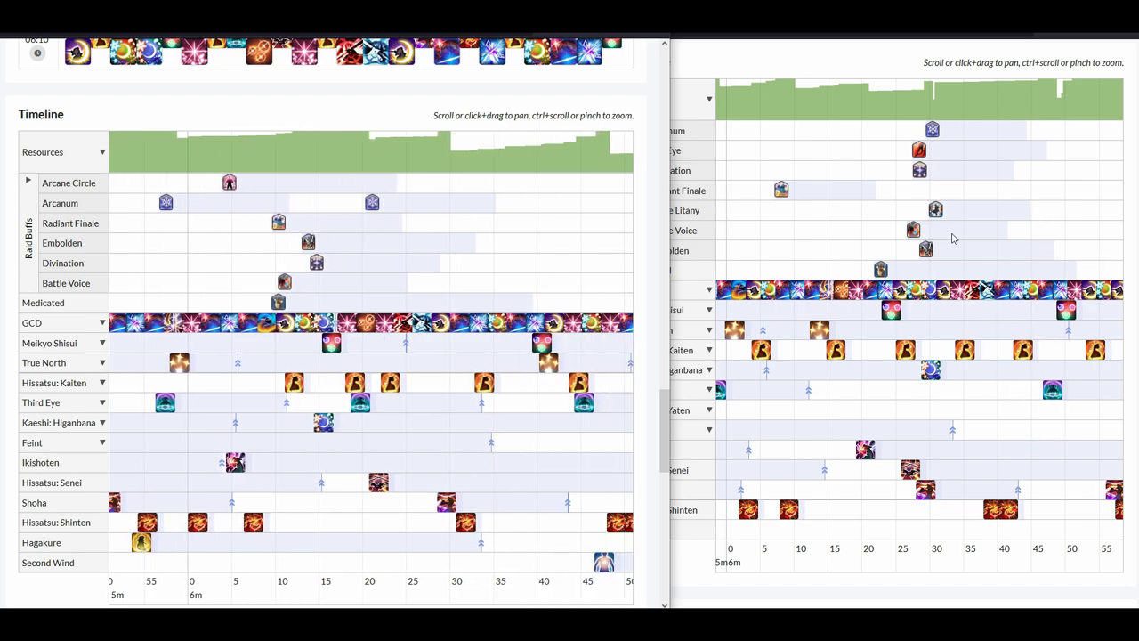
{"action": "scroll", "coordinate": [562, 316], "scroll_direction": "down", "scroll_amount": 5}
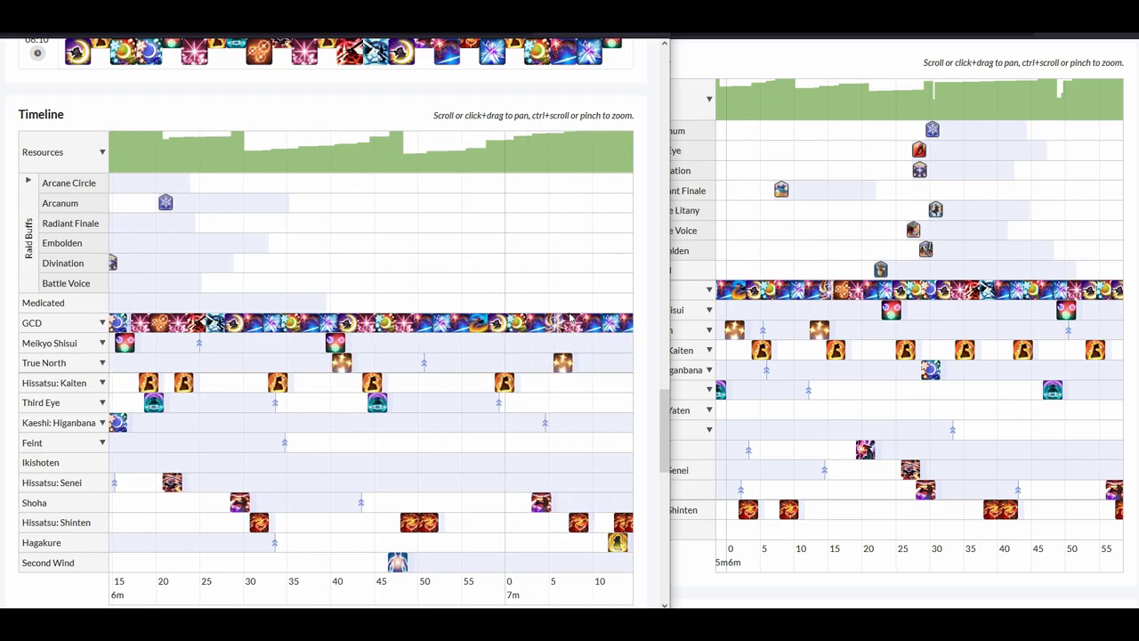